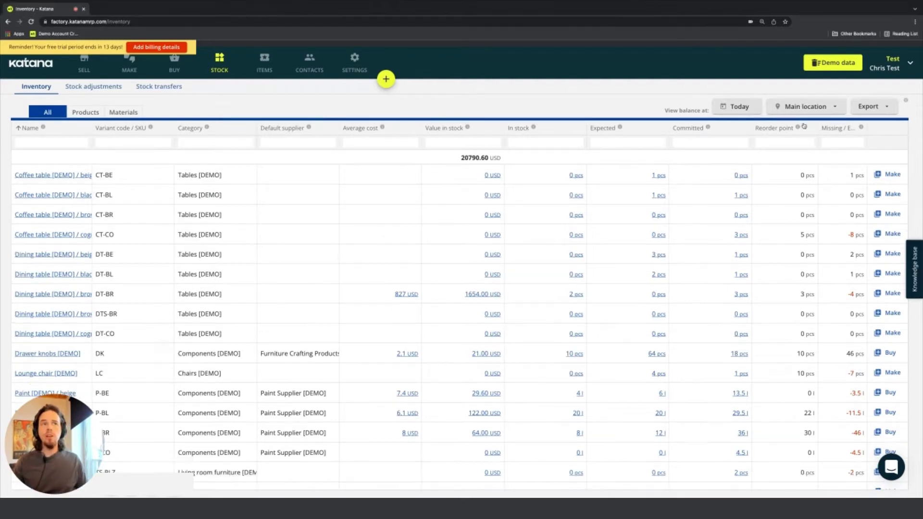
- View the inventory balance for the Fulfillment location, and return to Main location
left_click(802, 122)
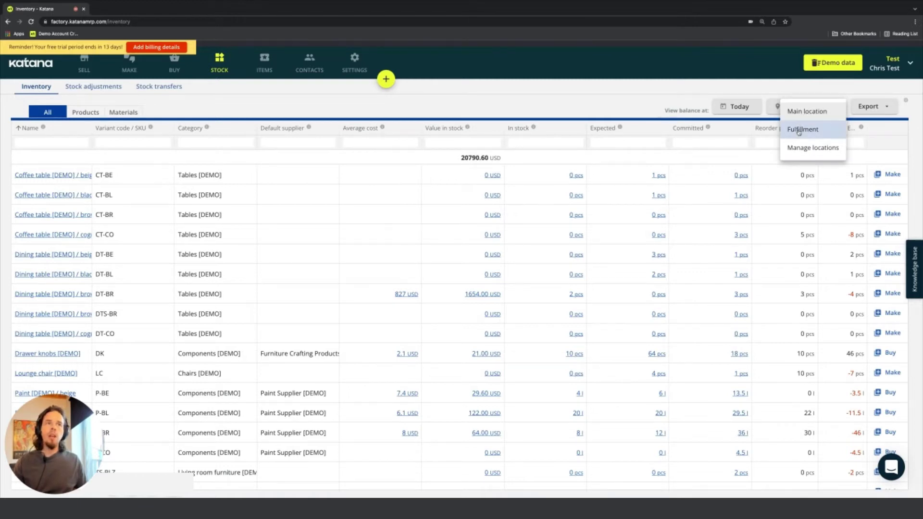
left_click(803, 129)
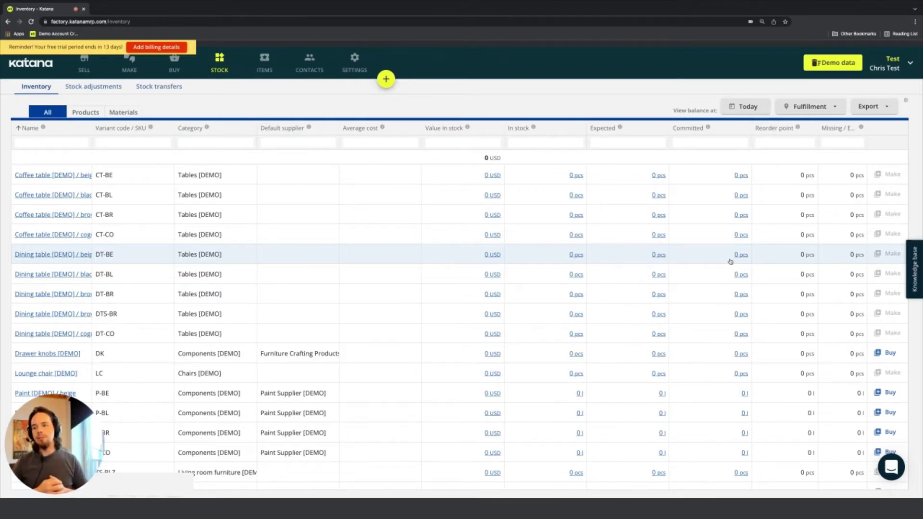
left_click(815, 111)
left_click(812, 114)
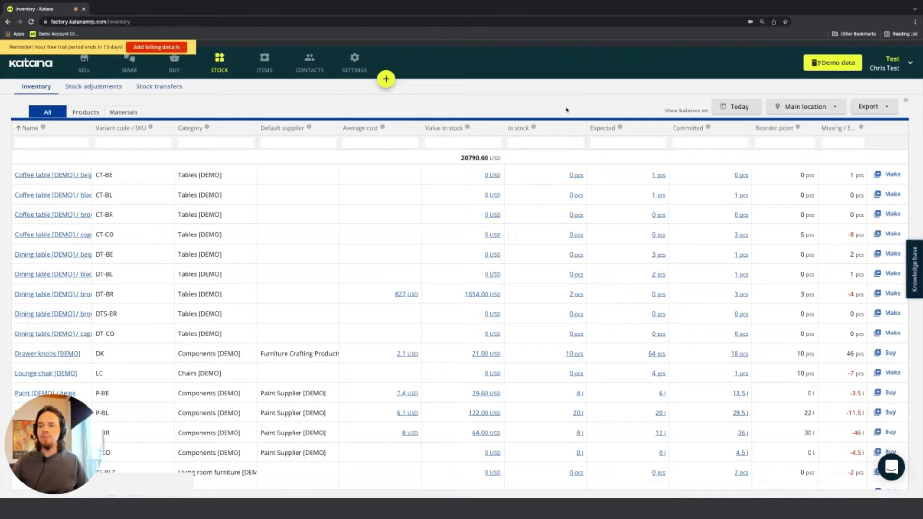
- Check the balance date calendar and the inventory list export formats without changing the date or exporting anything
left_click(737, 107)
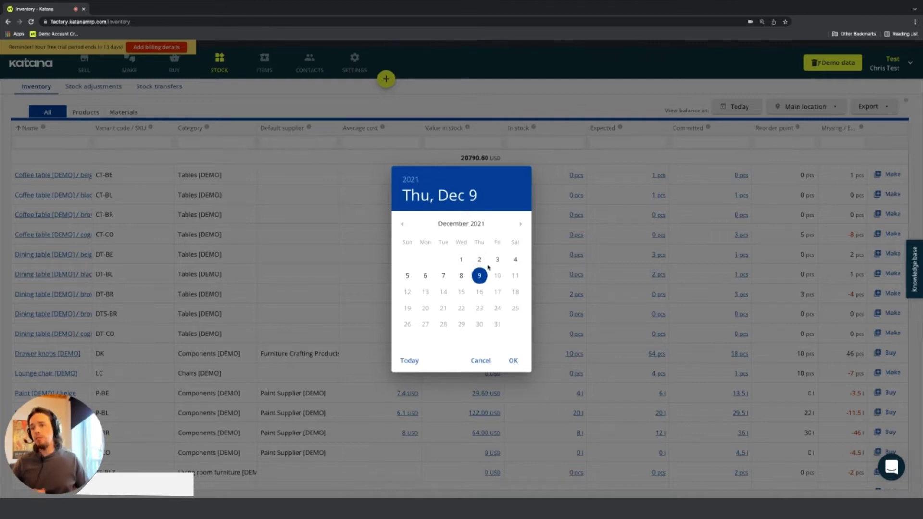
left_click(488, 362)
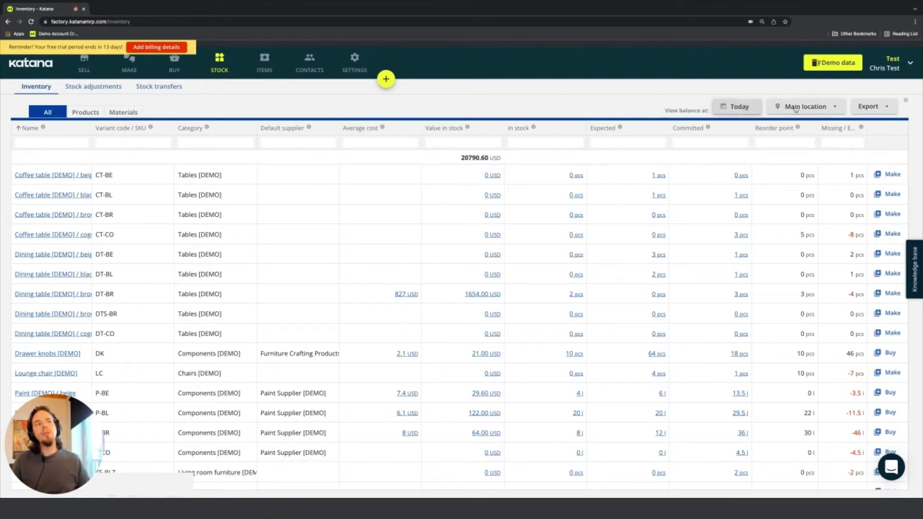
left_click(878, 112)
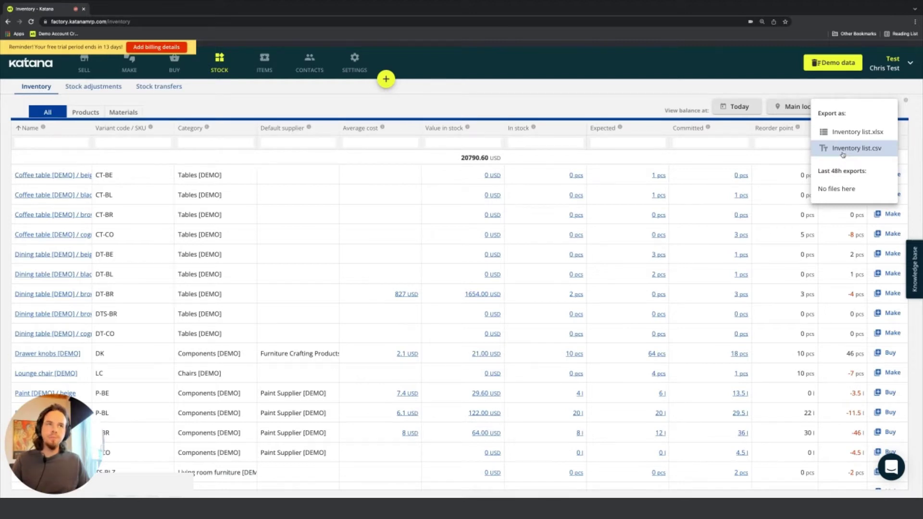
left_click(604, 95)
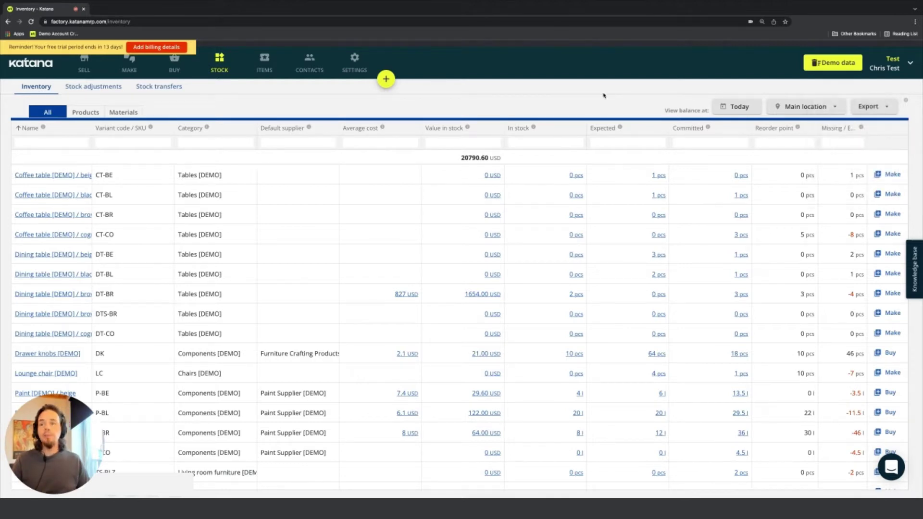
left_click(871, 107)
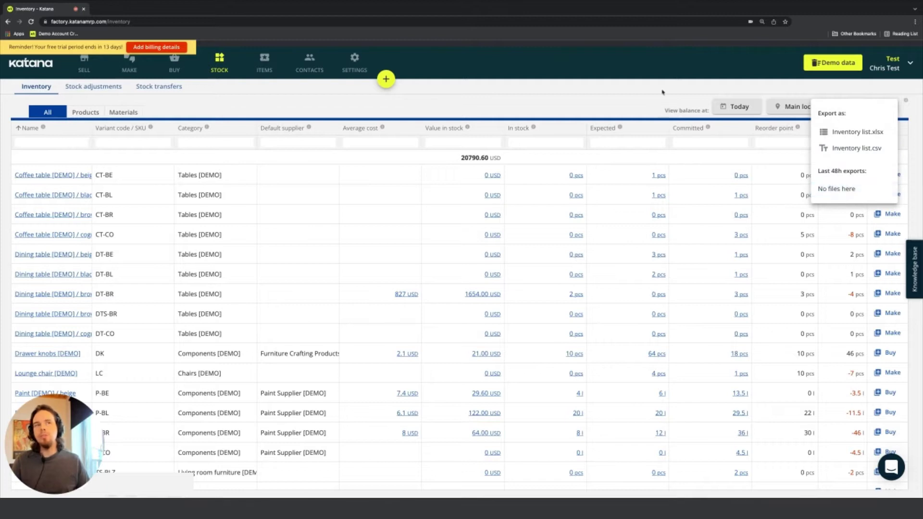
left_click(516, 70)
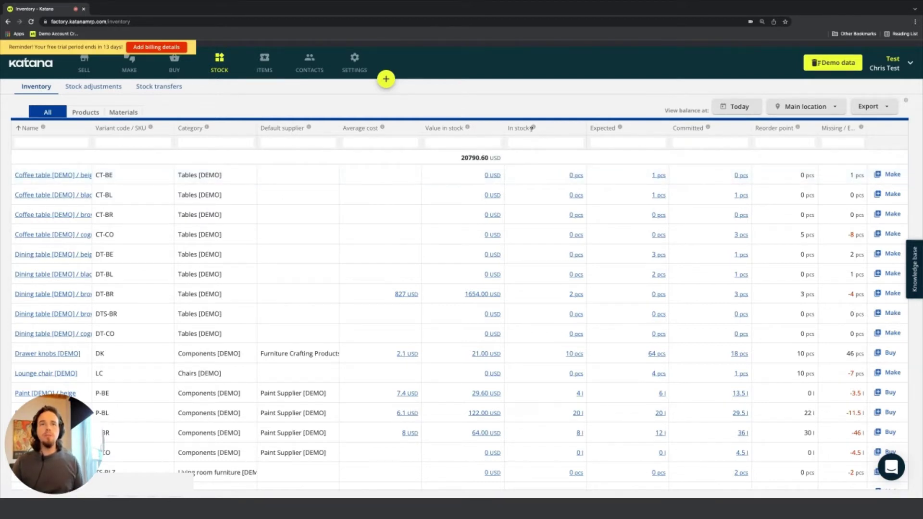
- Sort the inventory list by In stock quantity in descending order, keeping Main location selected
left_click(521, 129)
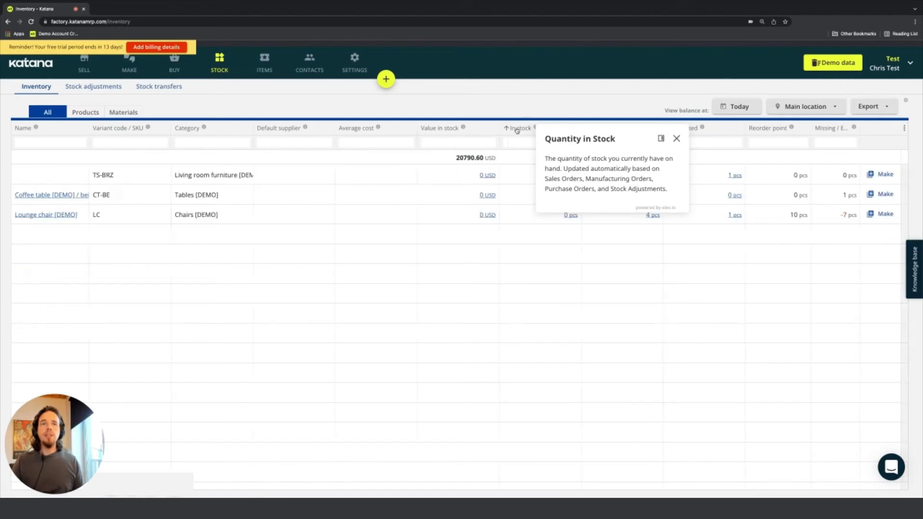
left_click(676, 139)
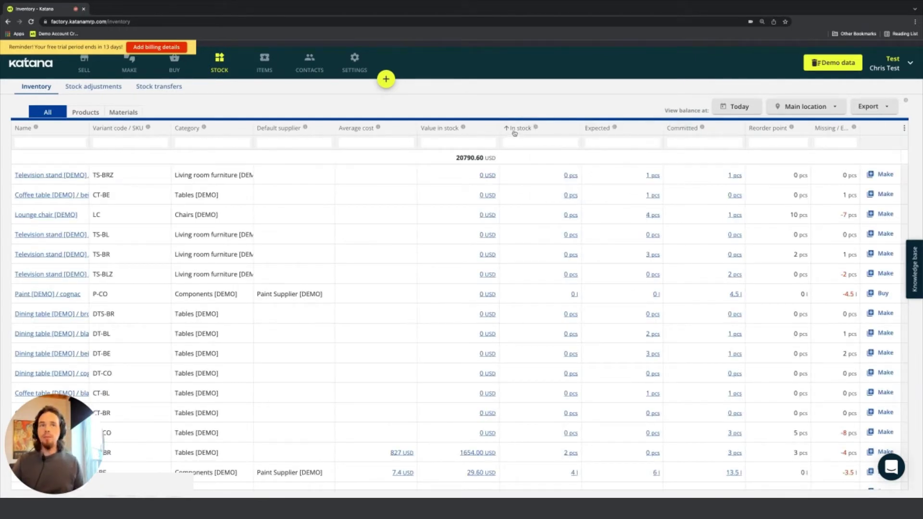
left_click(515, 130)
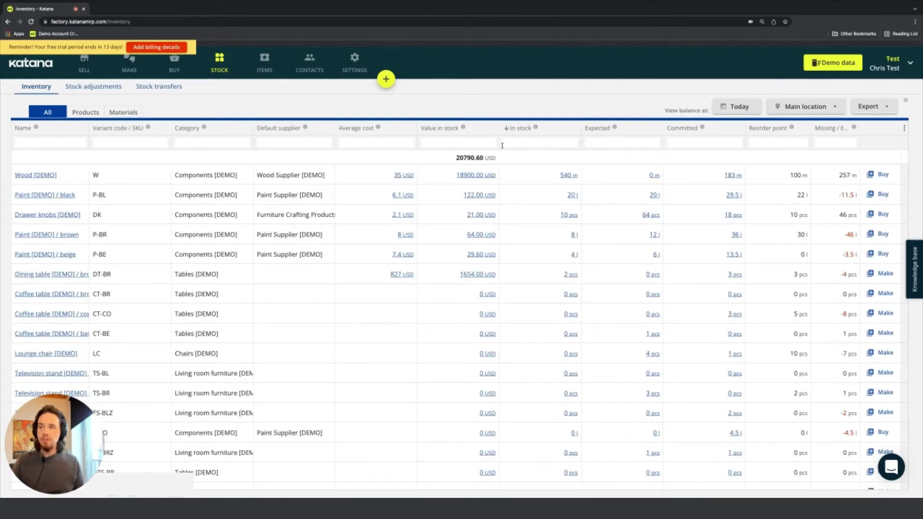
left_click(20, 129)
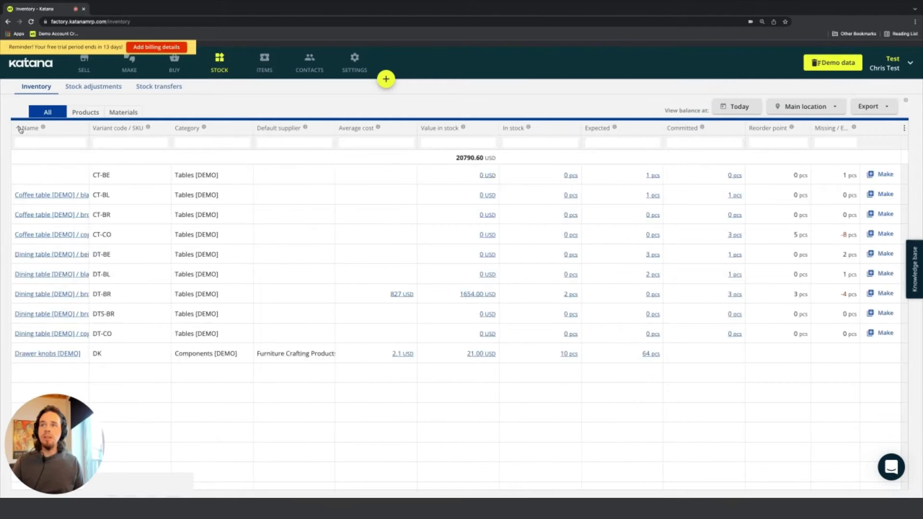
left_click(519, 128)
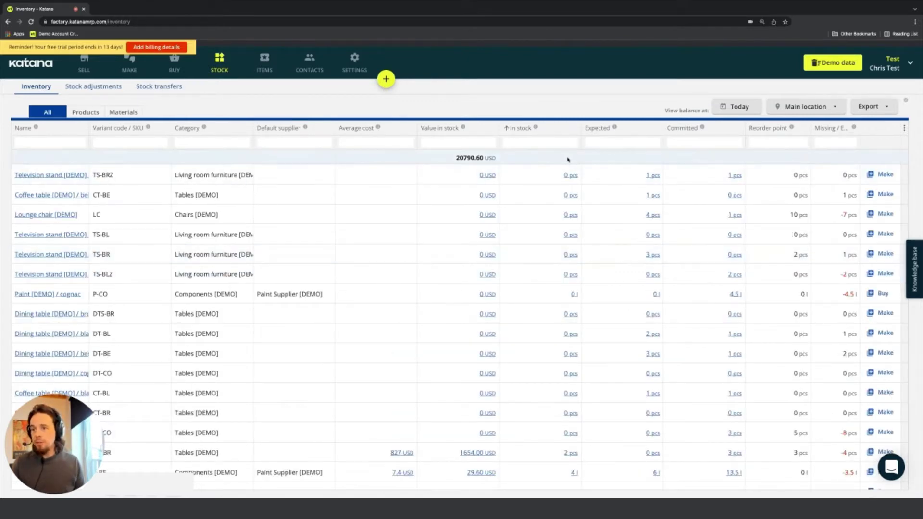
left_click(517, 129)
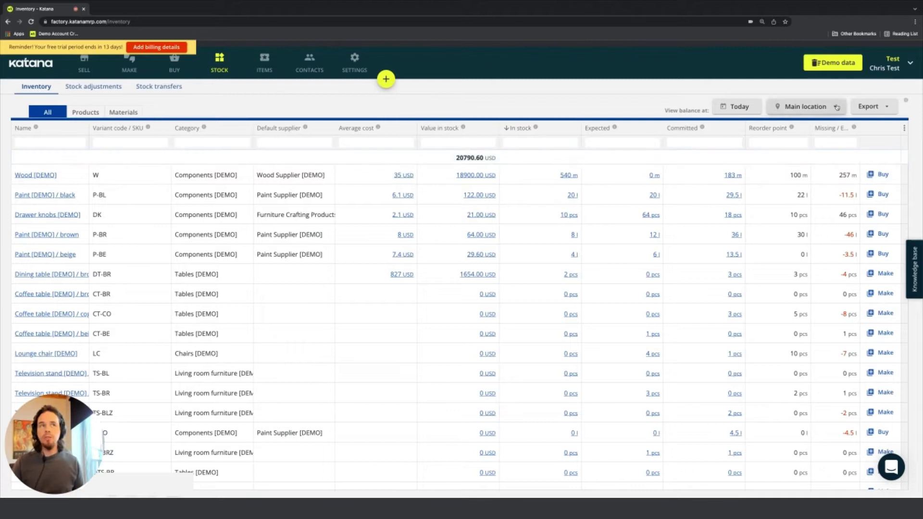
left_click(810, 107)
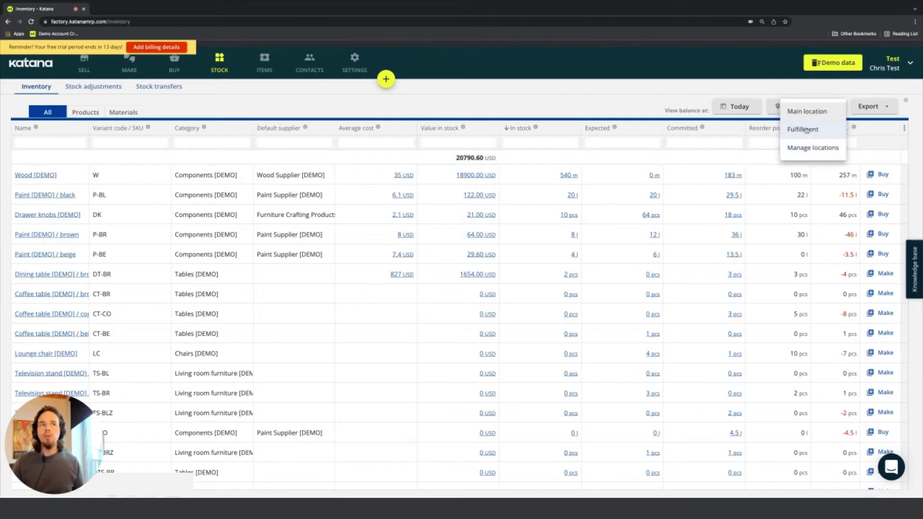
left_click(531, 78)
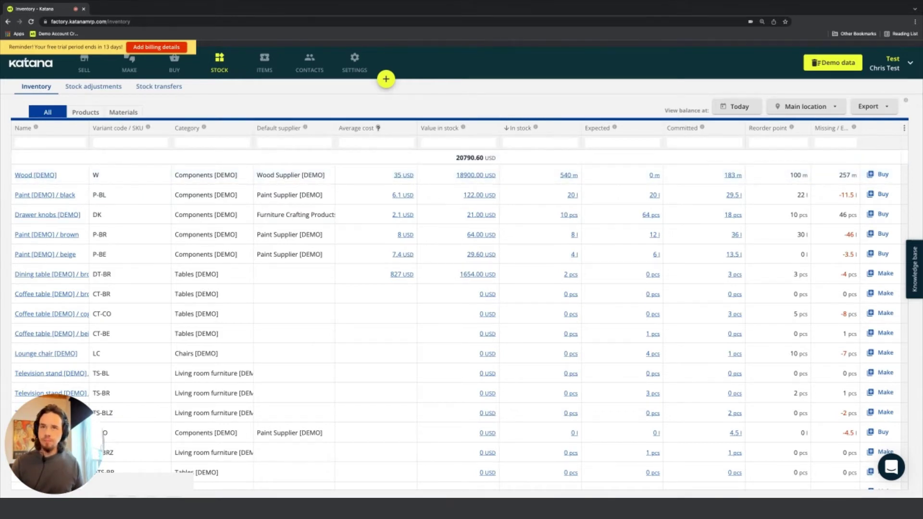
- Review the stock movements of Wood [DEMO] from its average cost and from its in-stock quantity
left_click(403, 176)
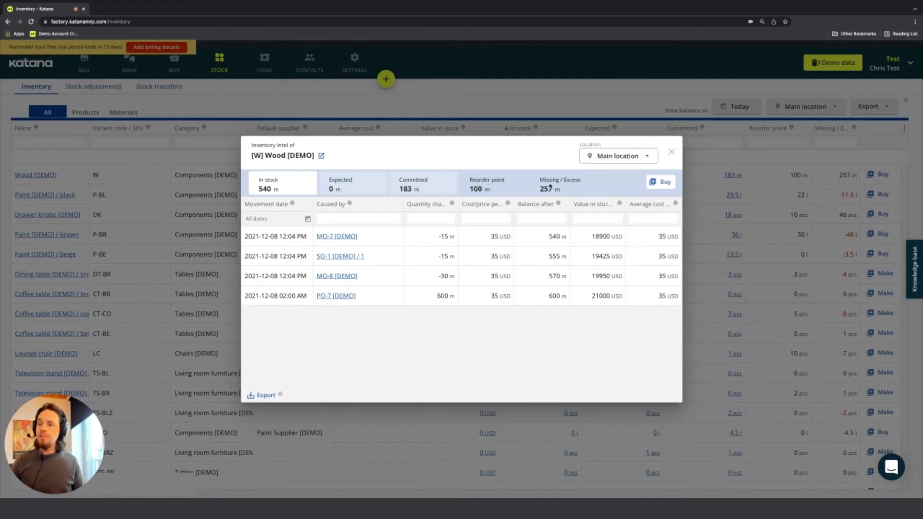
left_click(671, 152)
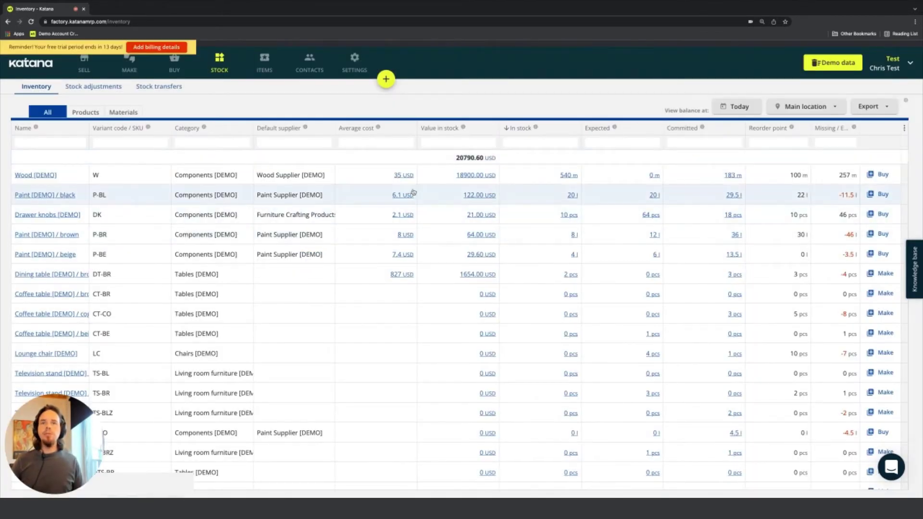
left_click(569, 176)
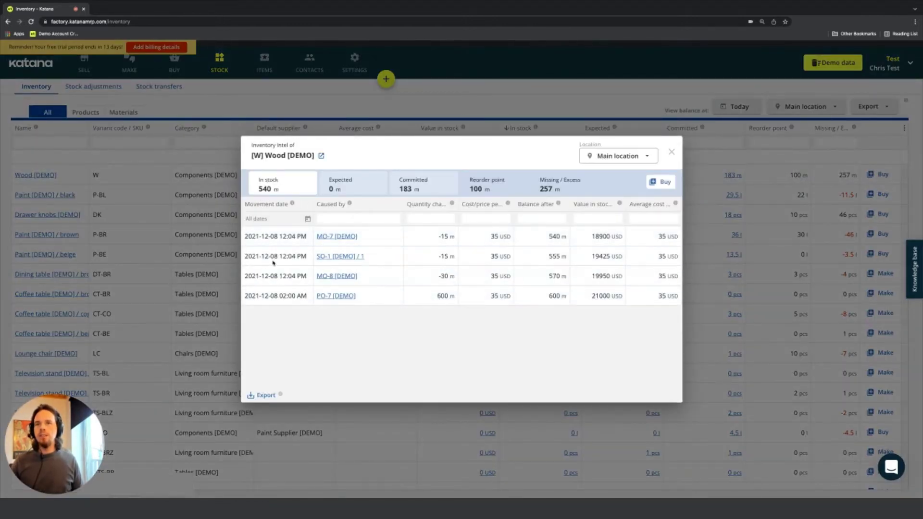
left_click(672, 152)
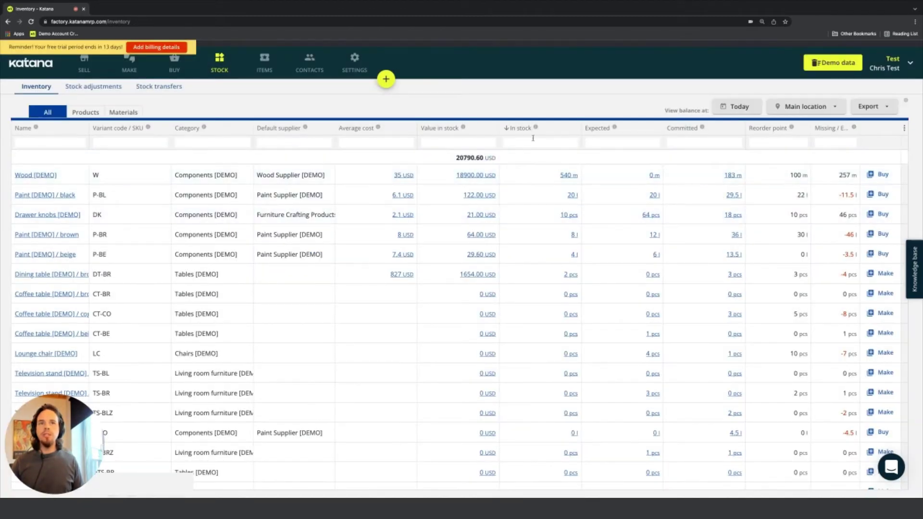
- Review the expected and the committed quantities of Wood [DEMO] from its inventory row
left_click(655, 176)
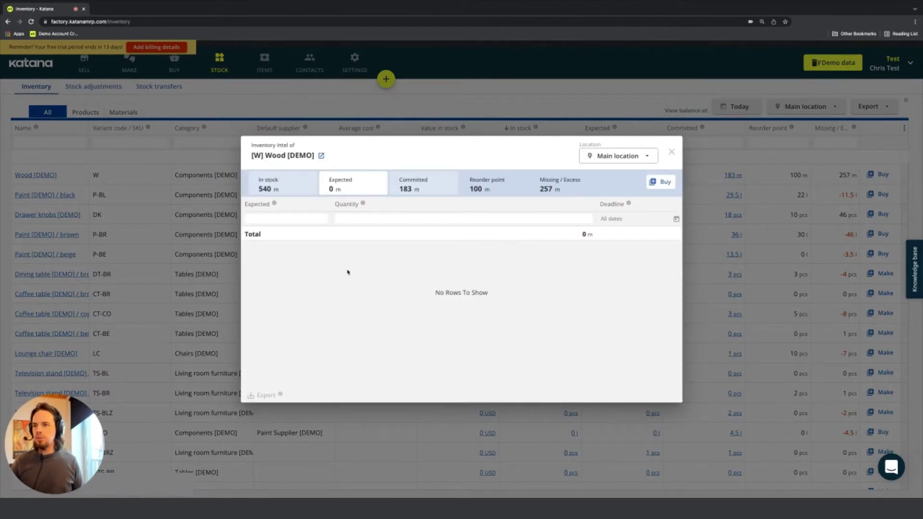
left_click(670, 156)
left_click(732, 175)
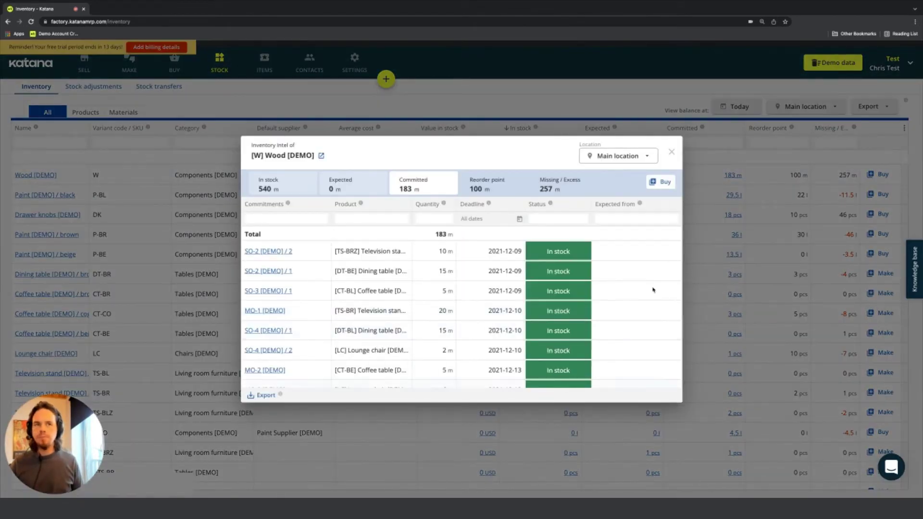
left_click(671, 153)
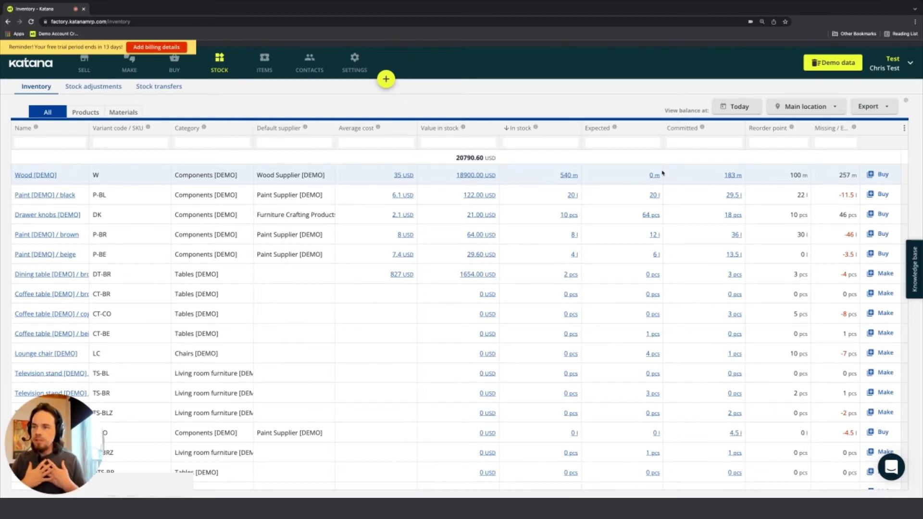
- Examine the in-stock movements, expected quantities and full list of commitments within the inventory intel of Wood [DEMO]
left_click(567, 178)
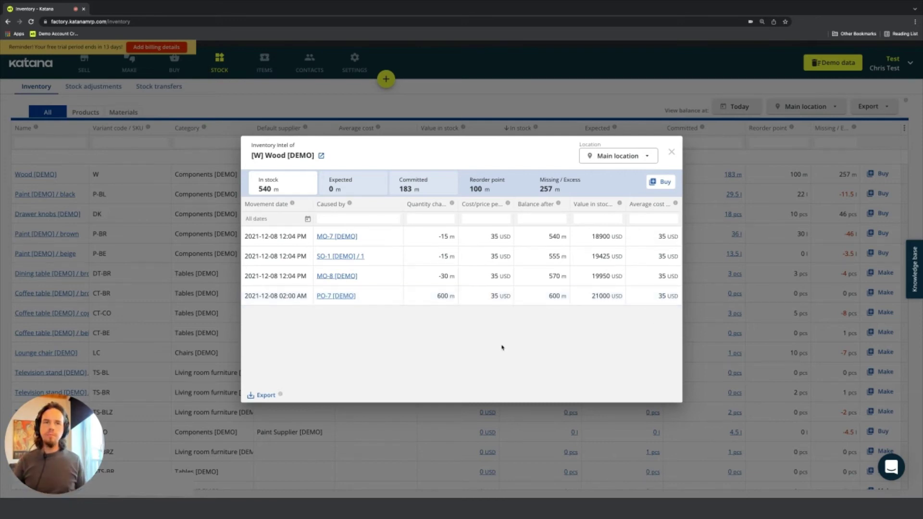
left_click(340, 181)
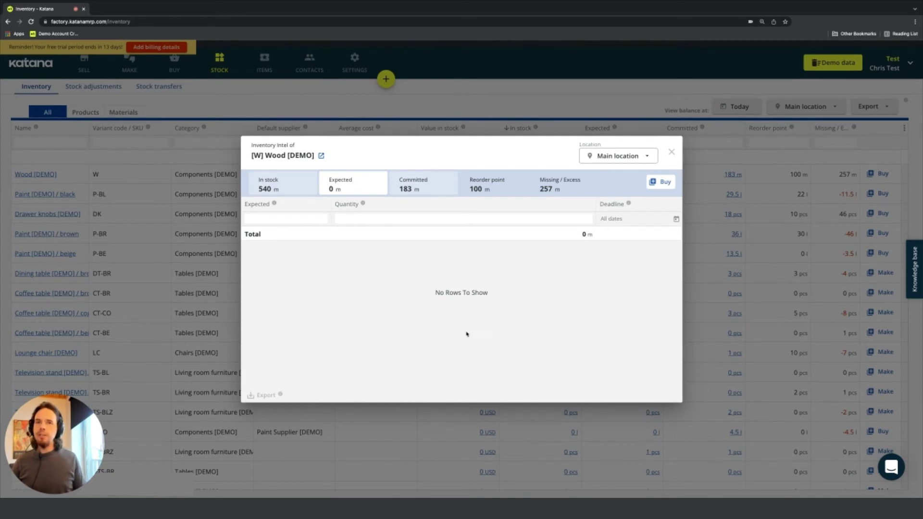
left_click(414, 185)
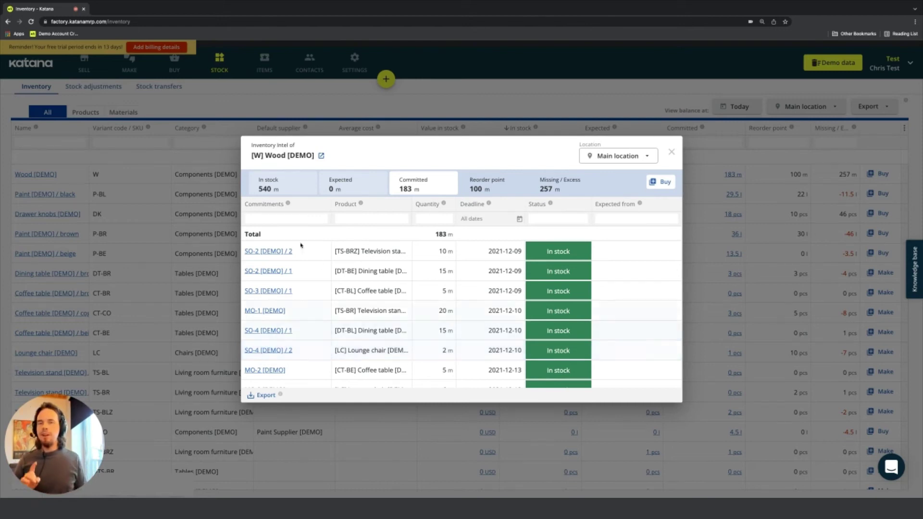
left_click(349, 189)
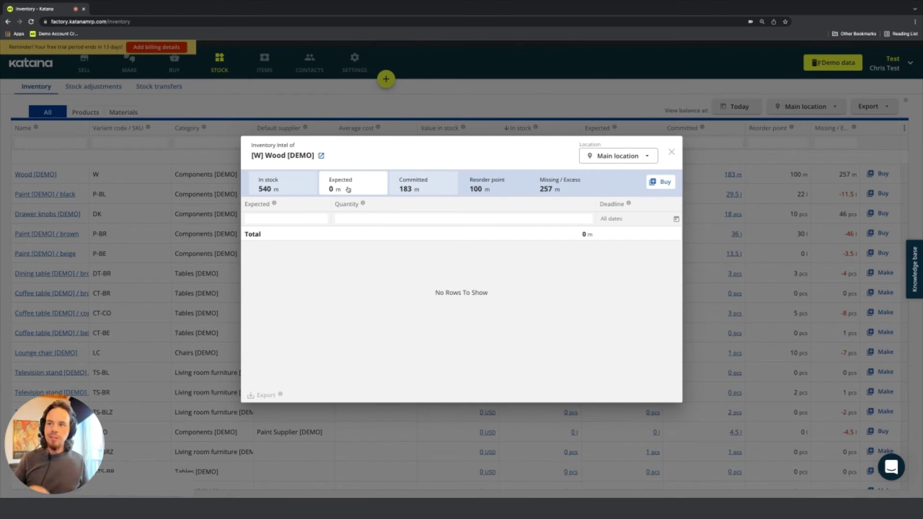
left_click(412, 184)
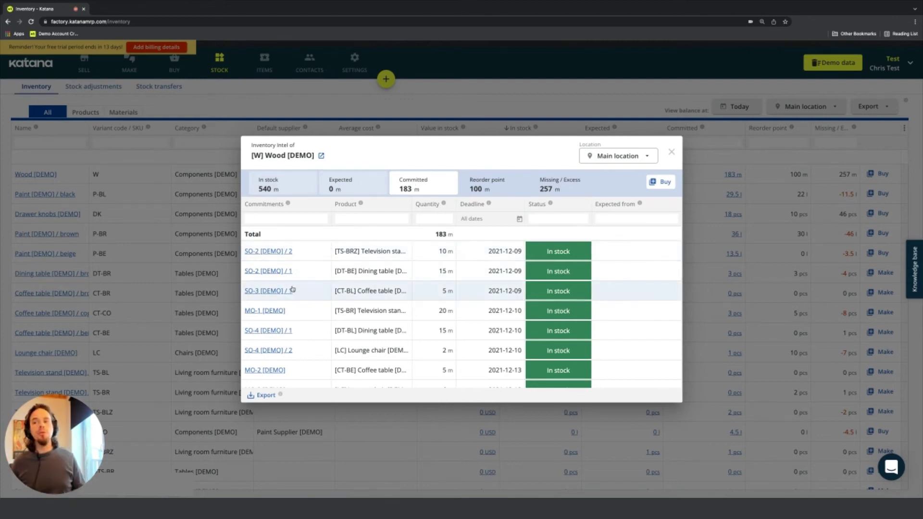
scroll(293, 291, "down", 3)
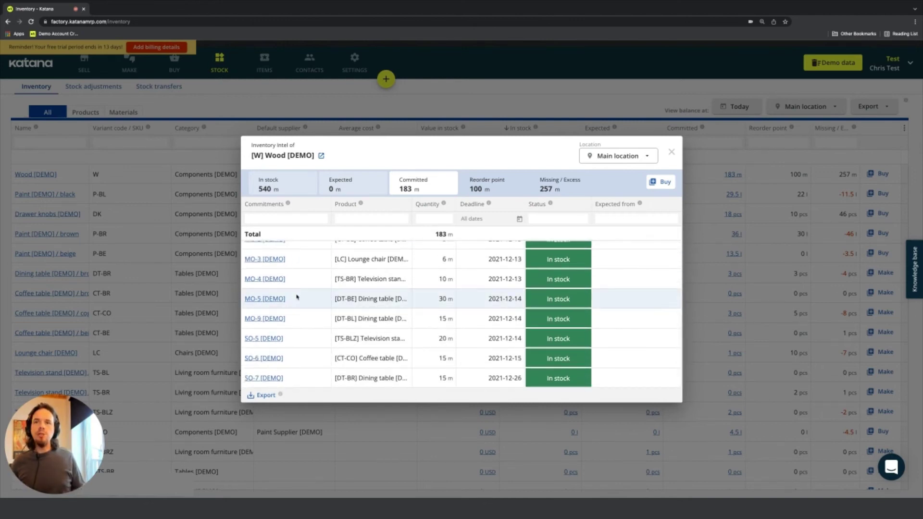
scroll(297, 297, "up", 4)
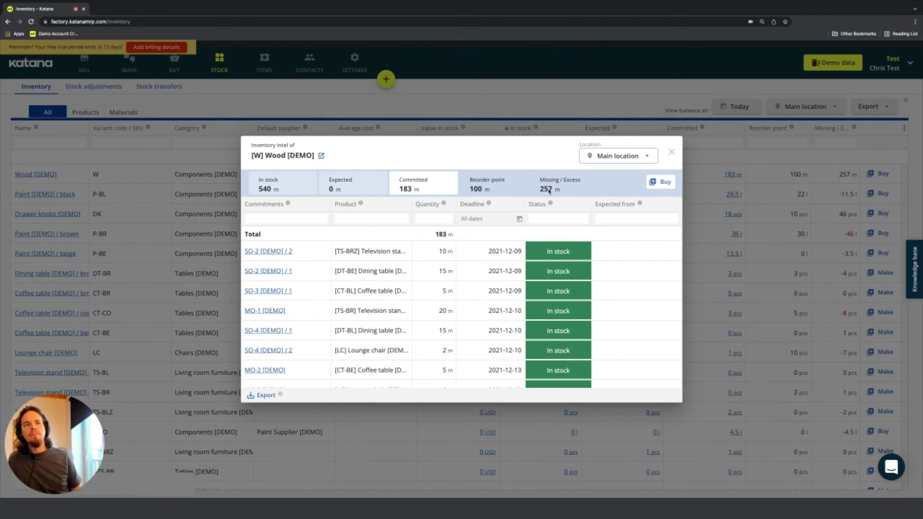
- View Wood [DEMO]'s inventory intel for the Fulfillment location, and switch it back to Main location
left_click(640, 157)
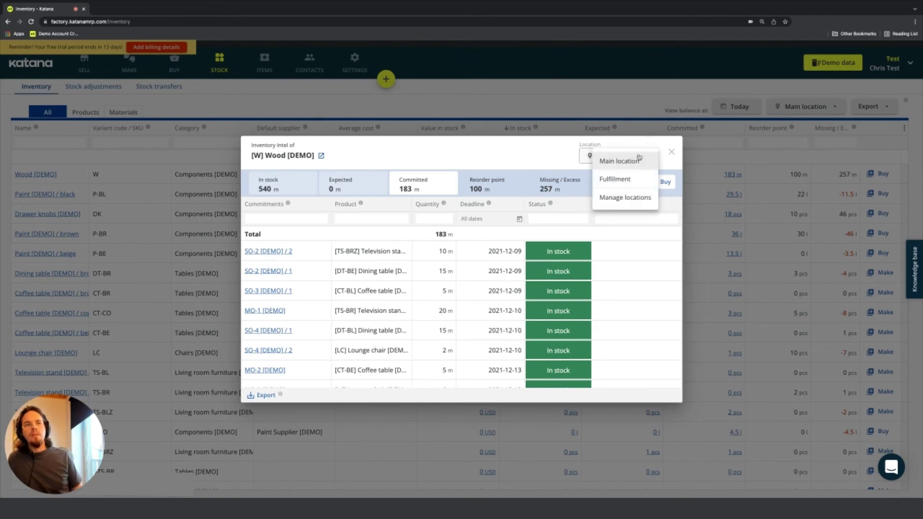
left_click(622, 185)
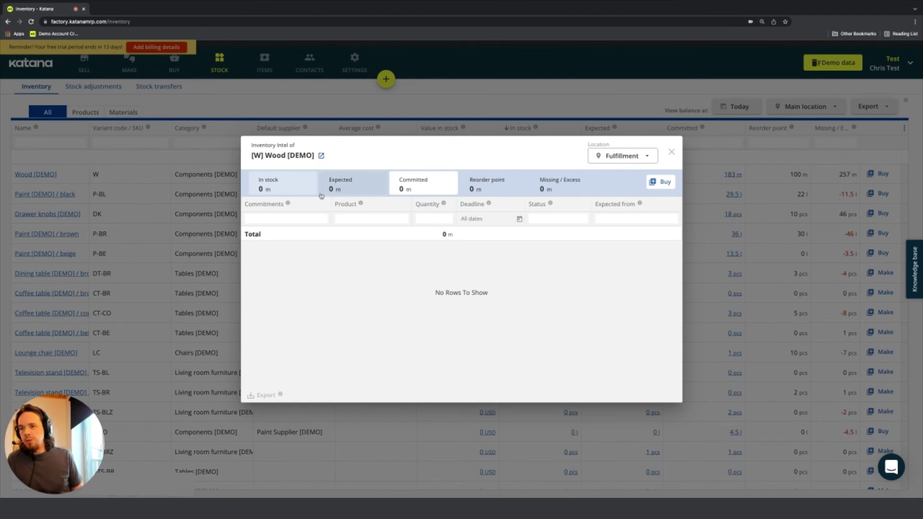
left_click(642, 157)
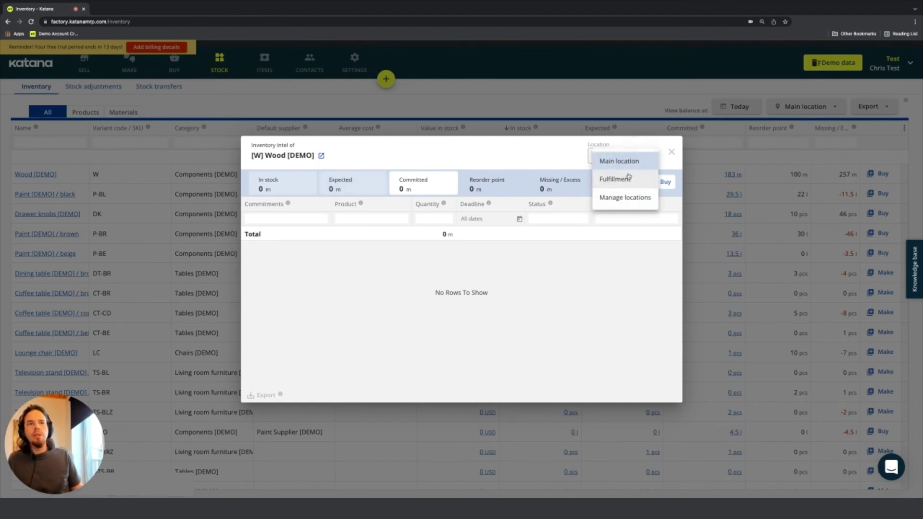
left_click(636, 169)
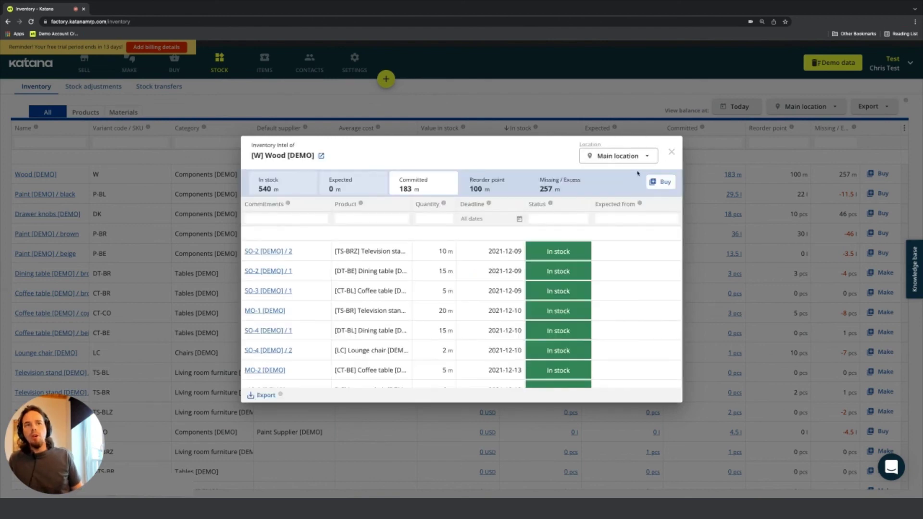